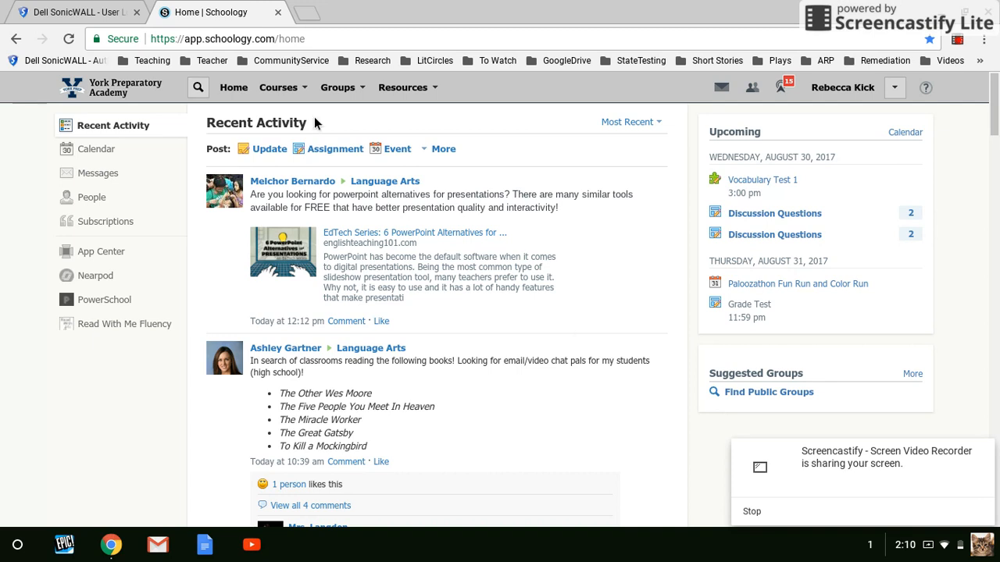
Open the gradebook of the course that combines Section 1 and Section 2.
{"action": "left_click", "coordinate": [282, 86]}
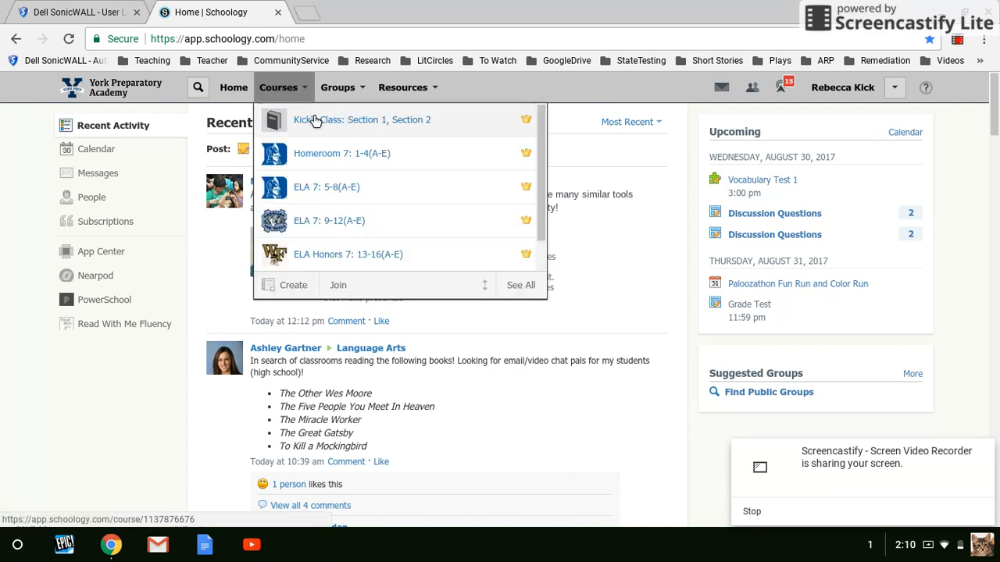
{"action": "left_click", "coordinate": [315, 121]}
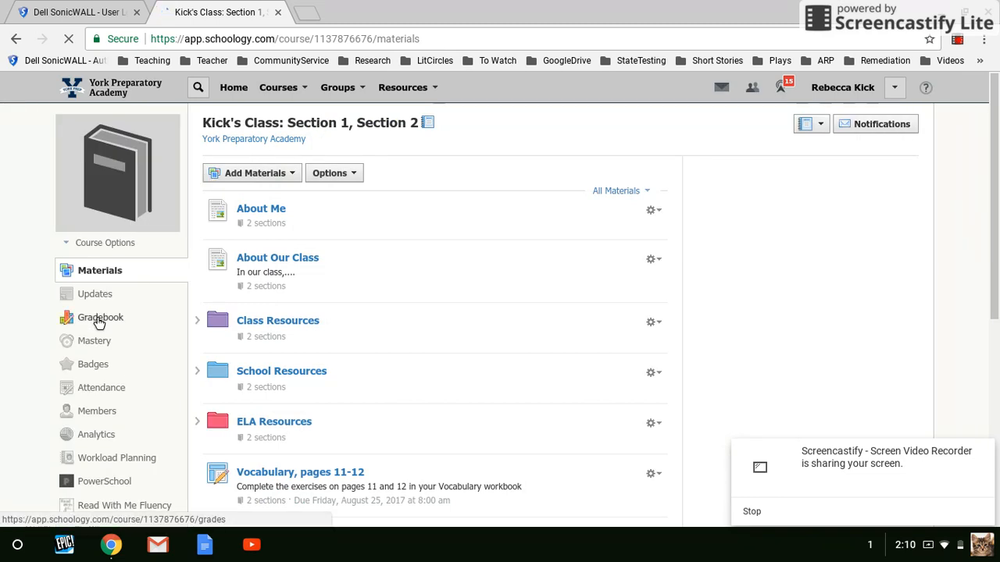
{"action": "left_click", "coordinate": [100, 321]}
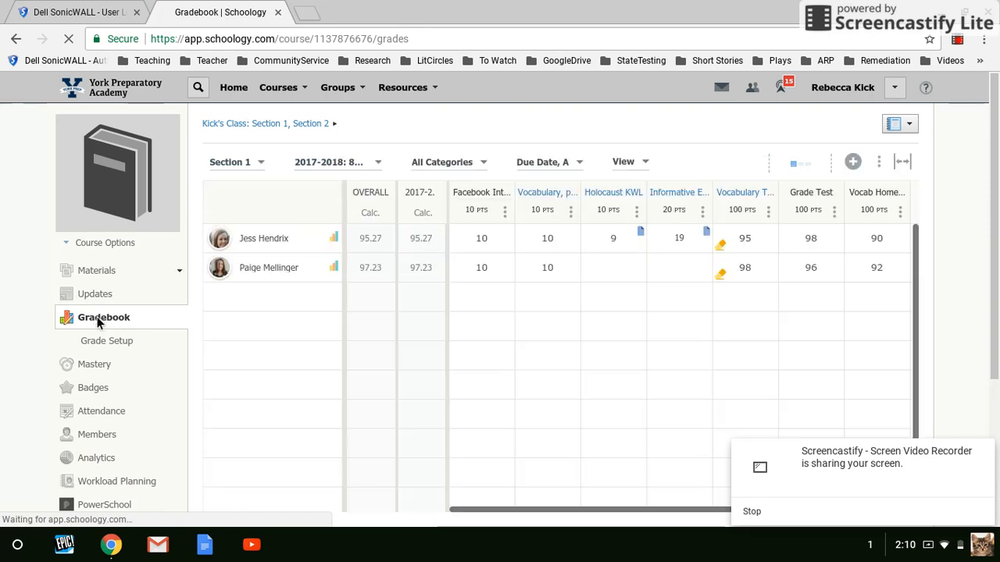
Start a new assignment in the gradebook and name it Vocab Test.
{"action": "left_click", "coordinate": [855, 160]}
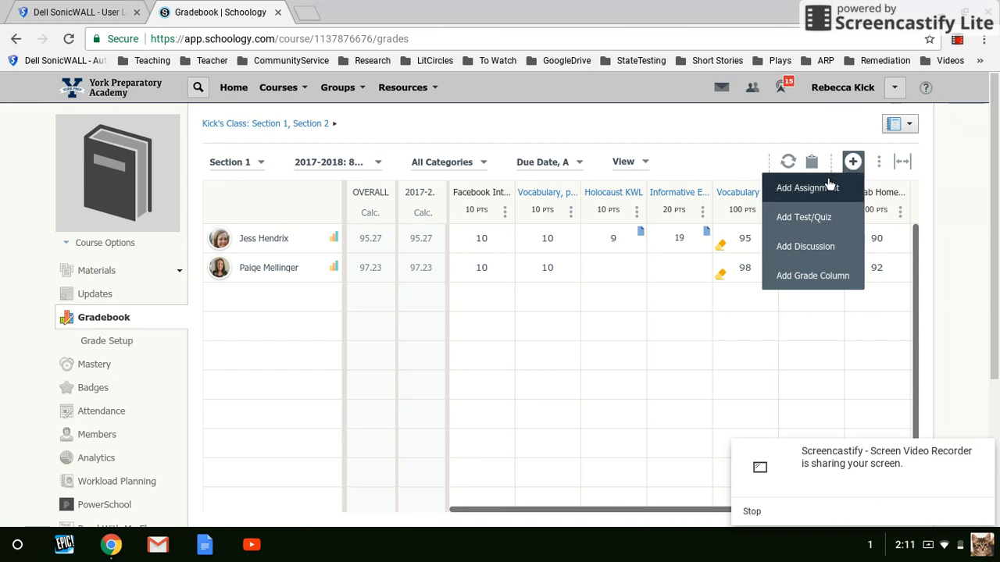
{"action": "left_click", "coordinate": [814, 193]}
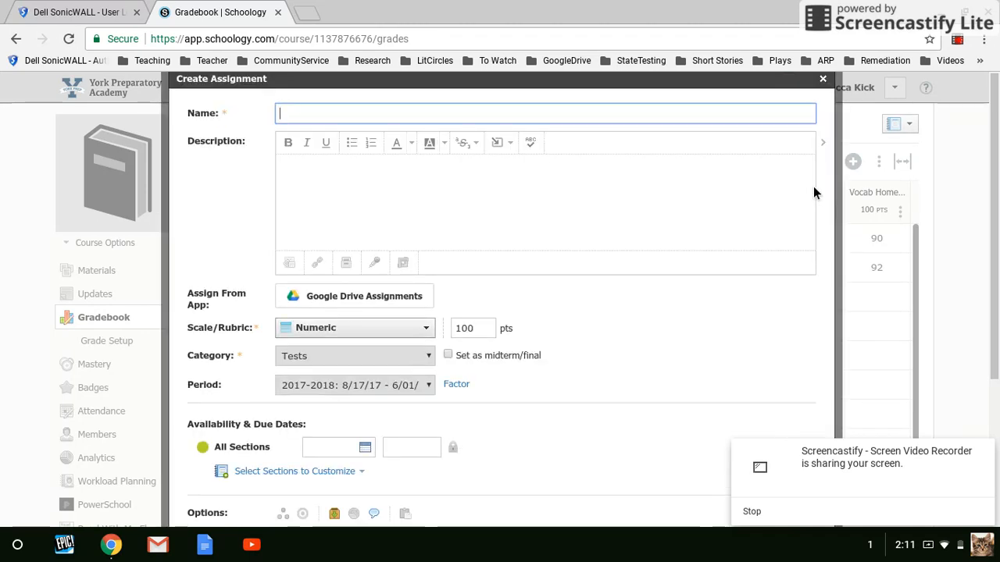
{"action": "type", "text": "Vocab"}
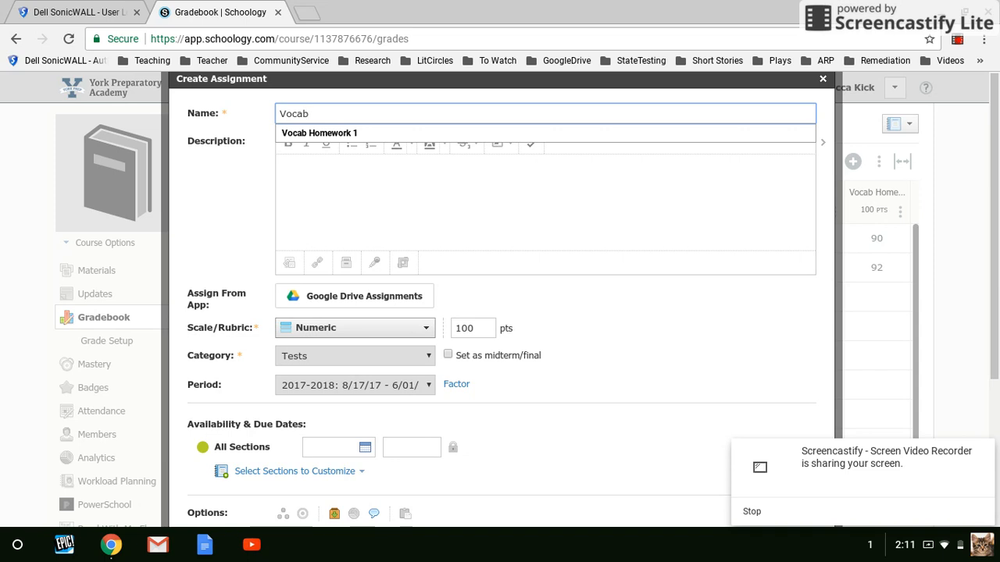
{"action": "type", "text": " Test"}
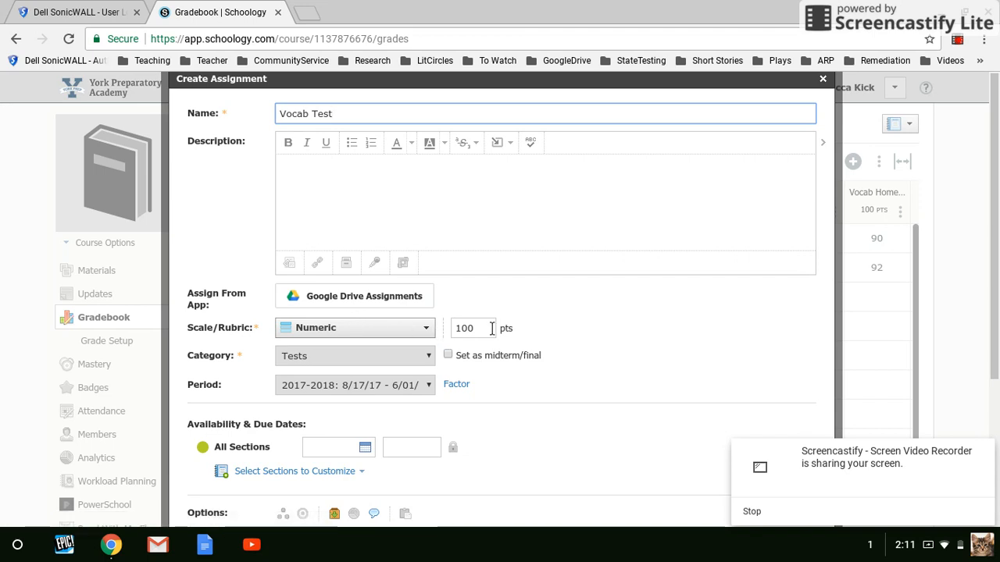
Assign the new assignment to the Tests category and set its due date for all sections to 8/30/17.
{"action": "left_click", "coordinate": [406, 359]}
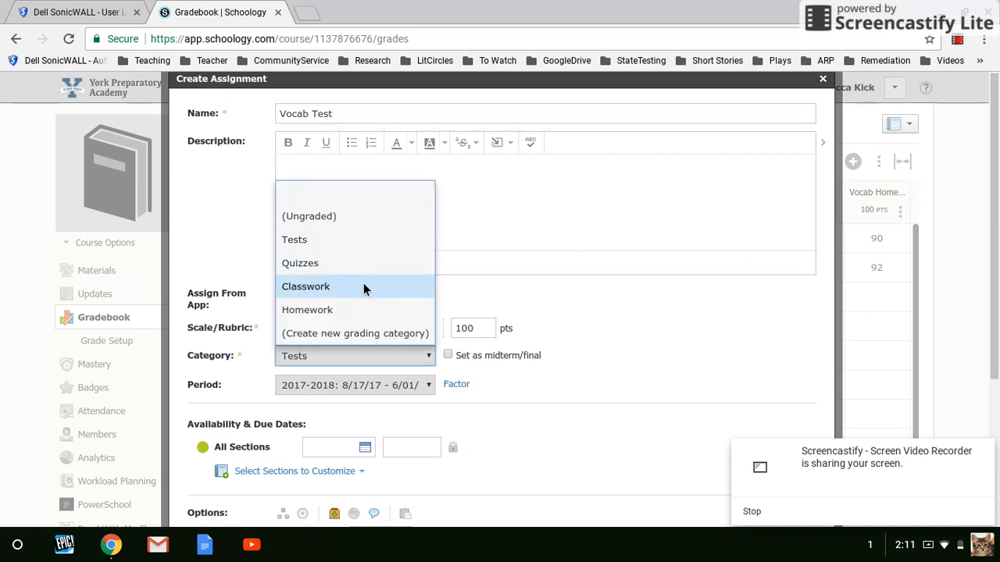
{"action": "left_click", "coordinate": [331, 245]}
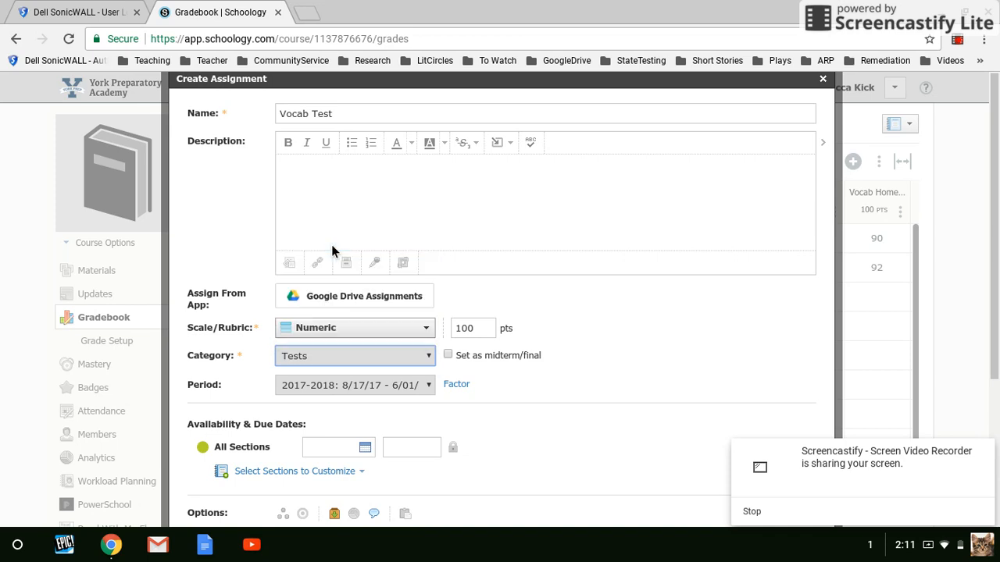
{"action": "left_click", "coordinate": [364, 449]}
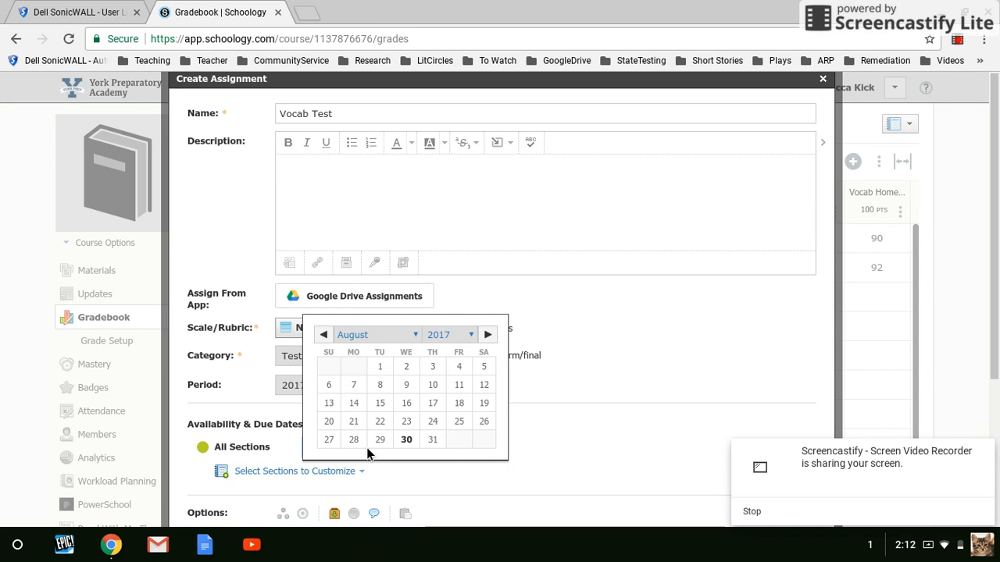
{"action": "left_click", "coordinate": [407, 440]}
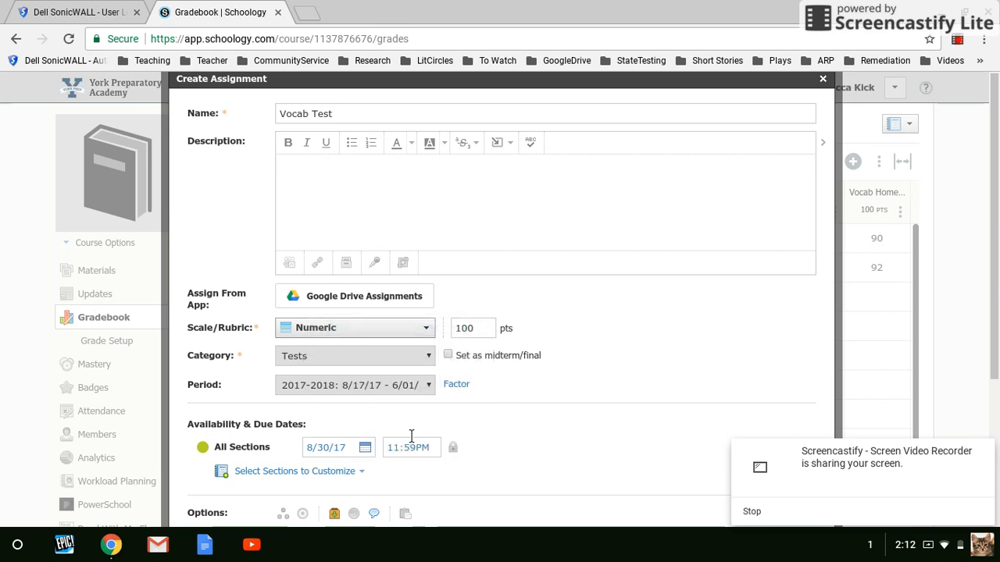
Turn off student submissions for the Vocab Test assignment and create it.
{"action": "scroll", "coordinate": [412, 436], "scroll_direction": "down", "scroll_amount": 1}
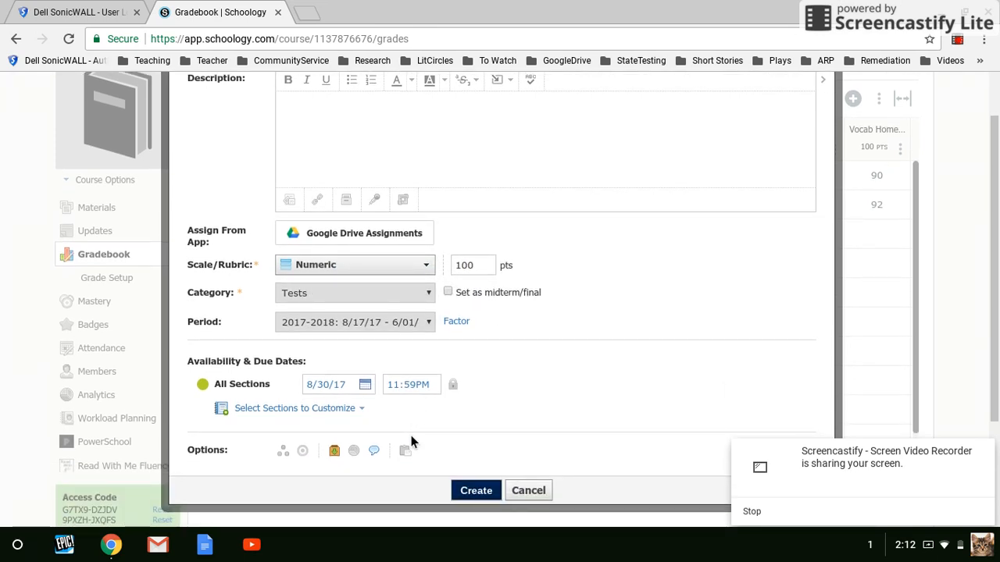
{"action": "left_click", "coordinate": [333, 451]}
{"action": "scroll", "coordinate": [332, 453], "scroll_direction": "up", "scroll_amount": 1}
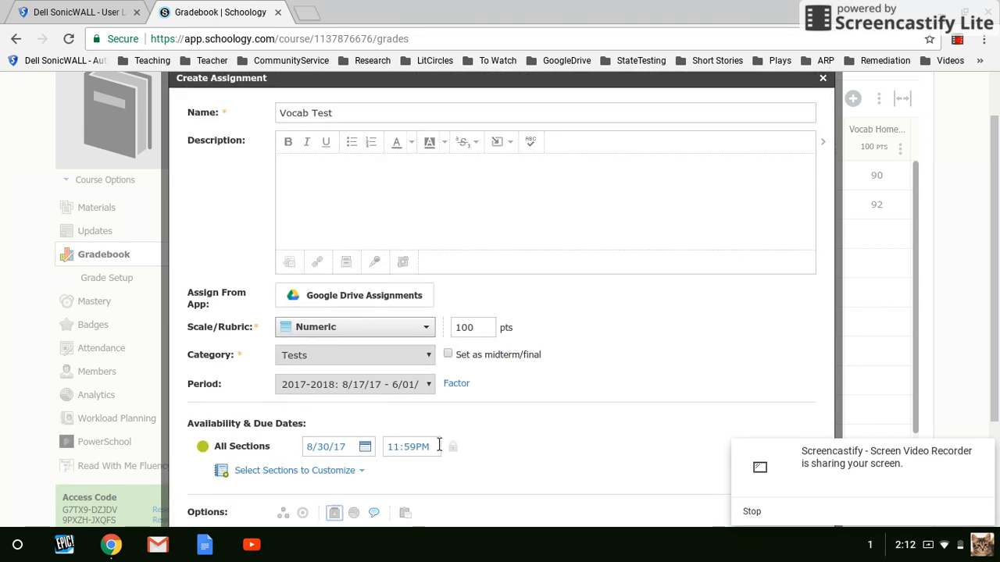
{"action": "scroll", "coordinate": [439, 445], "scroll_direction": "down", "scroll_amount": 1}
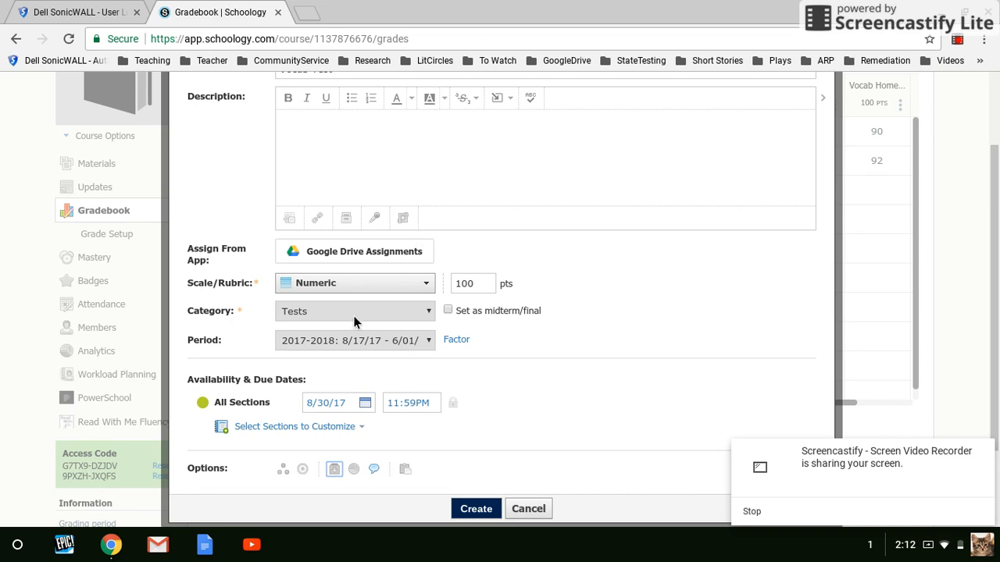
{"action": "left_click", "coordinate": [474, 511]}
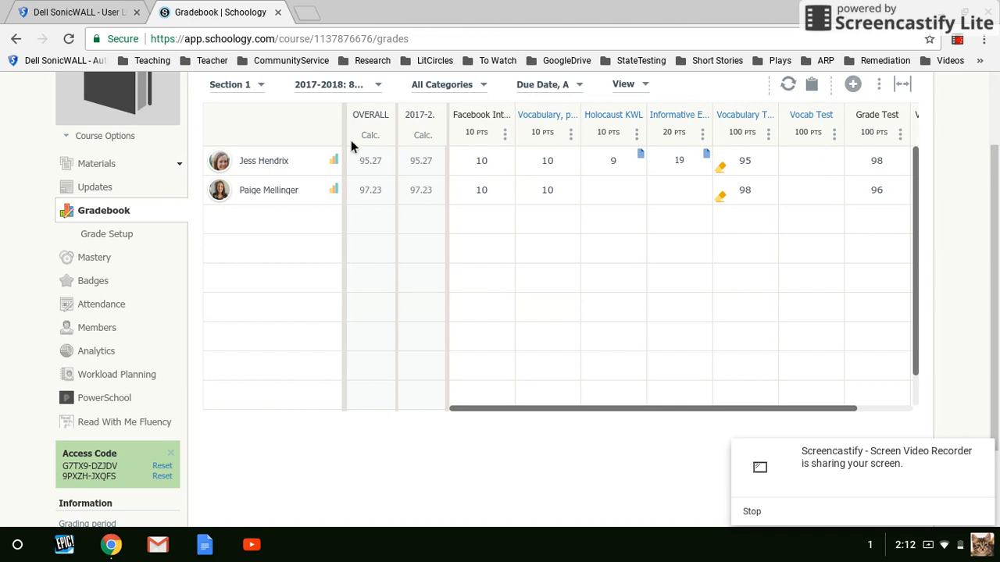
Create a folder titled Graded Assignments in the course materials.
{"action": "left_click", "coordinate": [106, 167]}
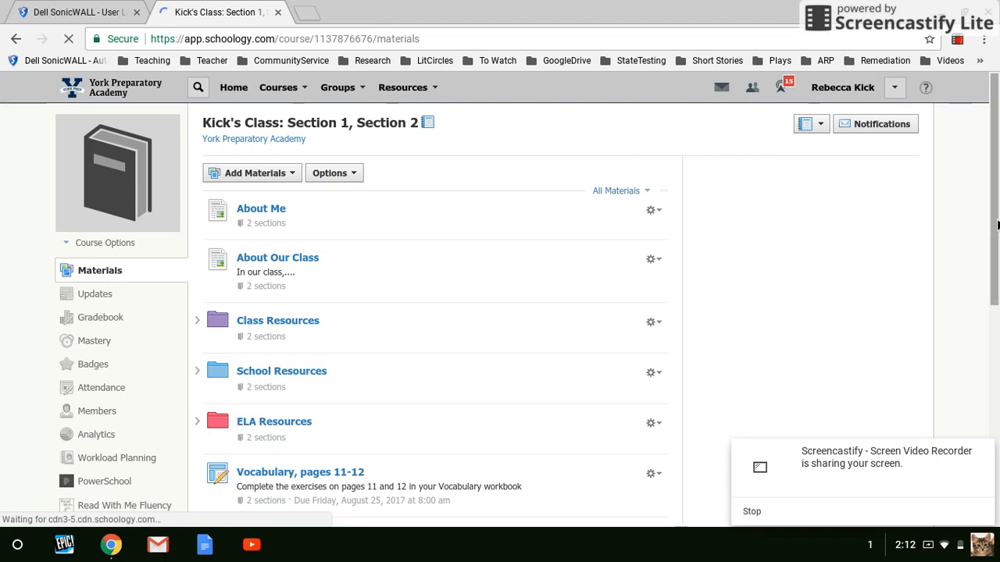
{"action": "left_click_drag", "start_coordinate": [996, 202], "coordinate": [991, 453]}
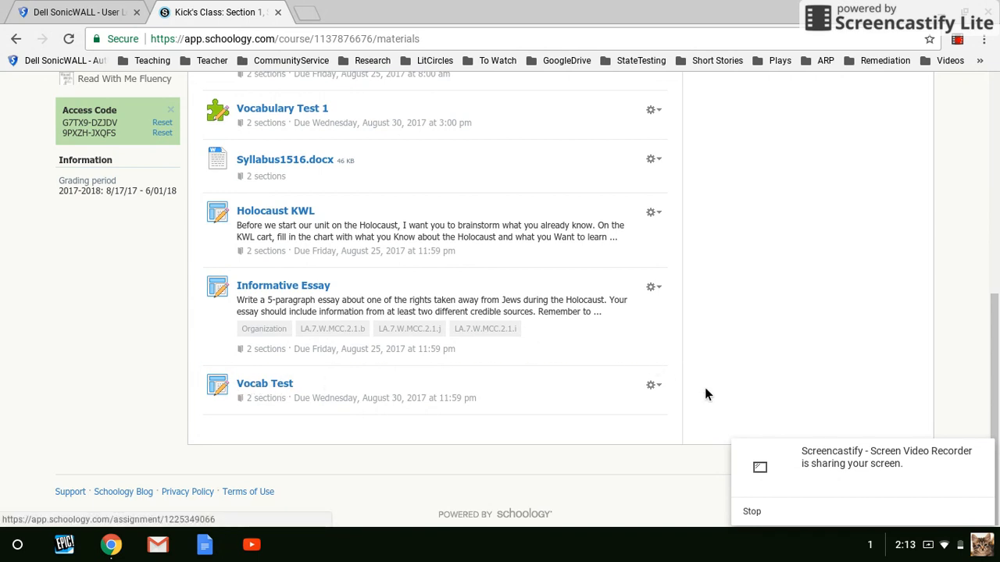
{"action": "left_click_drag", "start_coordinate": [992, 348], "coordinate": [992, 117]}
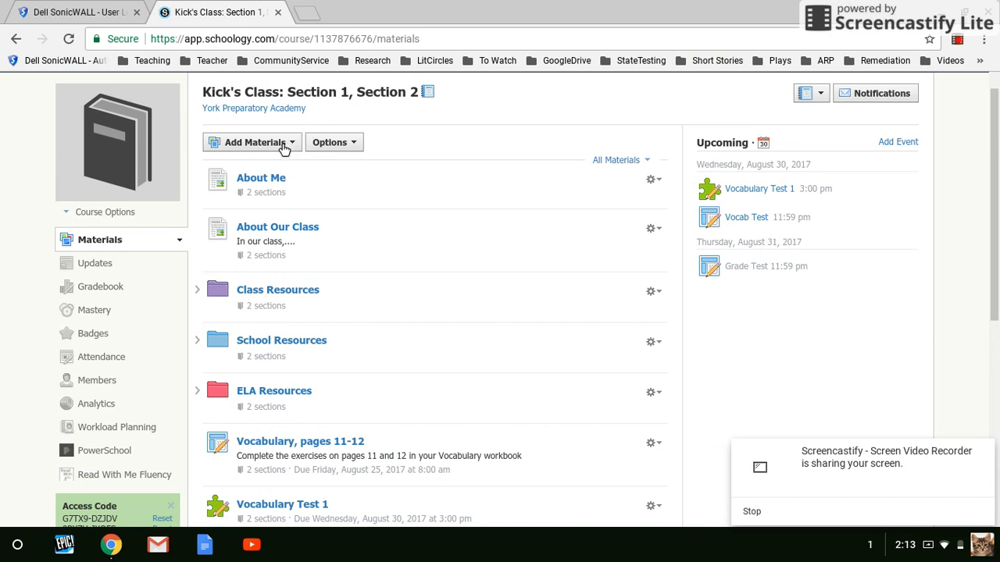
{"action": "left_click", "coordinate": [254, 142]}
{"action": "left_click", "coordinate": [249, 166]}
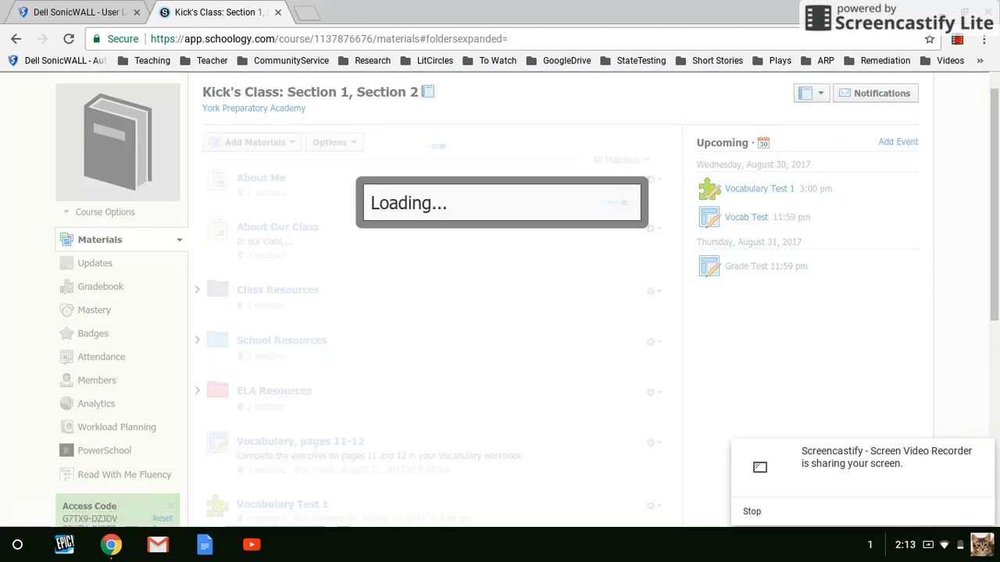
{"action": "type", "text": "Graded"}
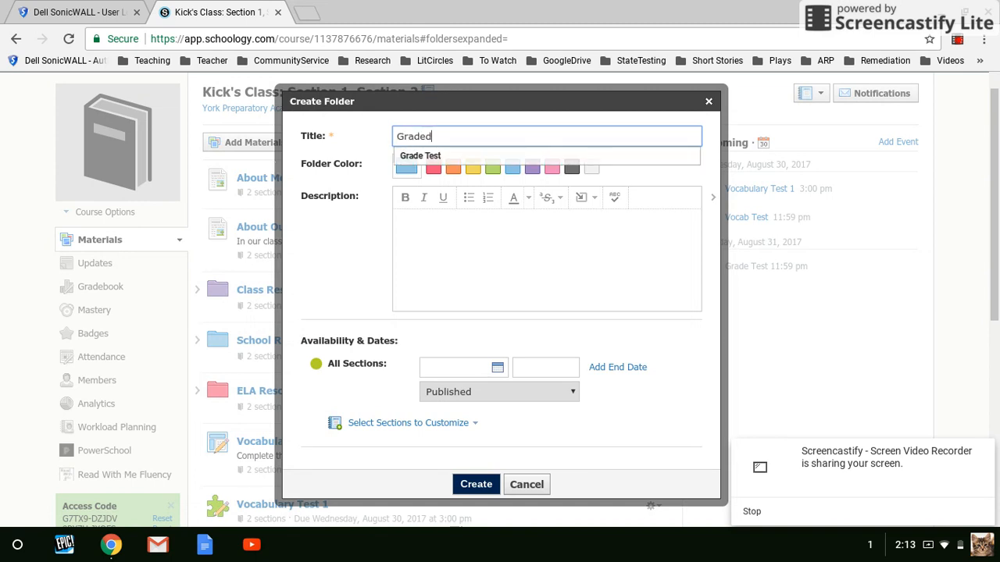
{"action": "type", "text": " Assignments"}
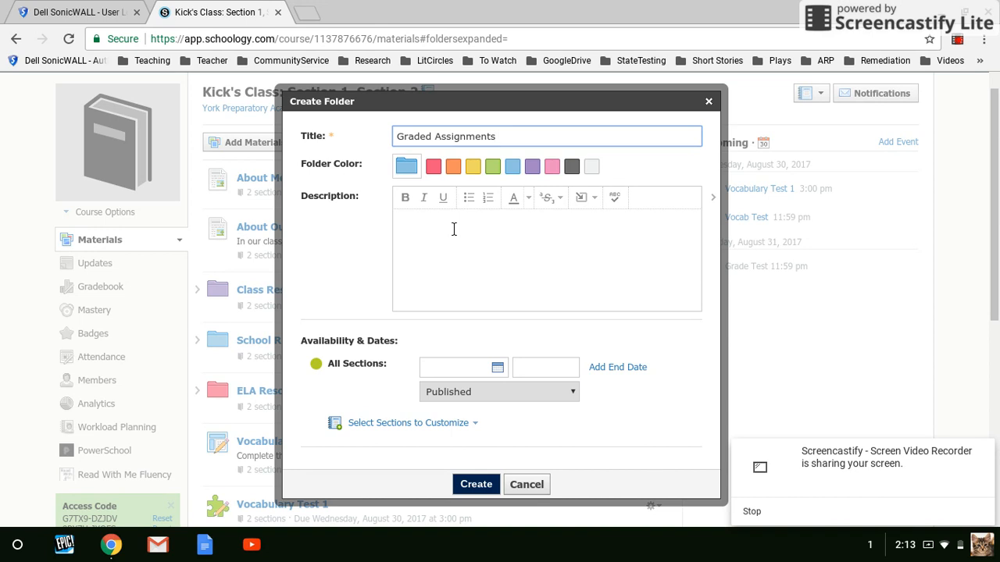
{"action": "left_click", "coordinate": [477, 484]}
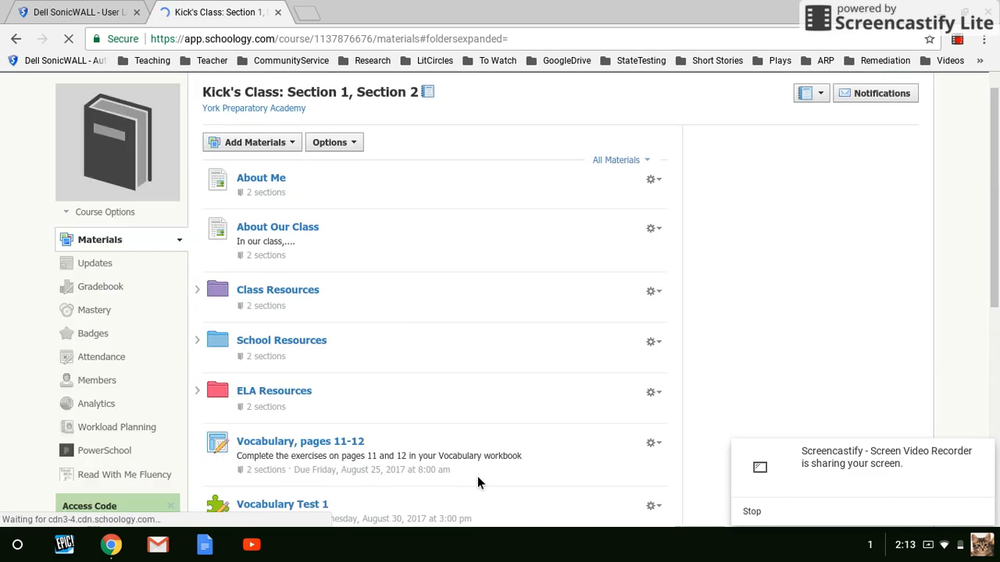
Move the Vocab Test assignment into the Graded Assignments folder.
{"action": "left_click_drag", "start_coordinate": [988, 263], "coordinate": [988, 507]}
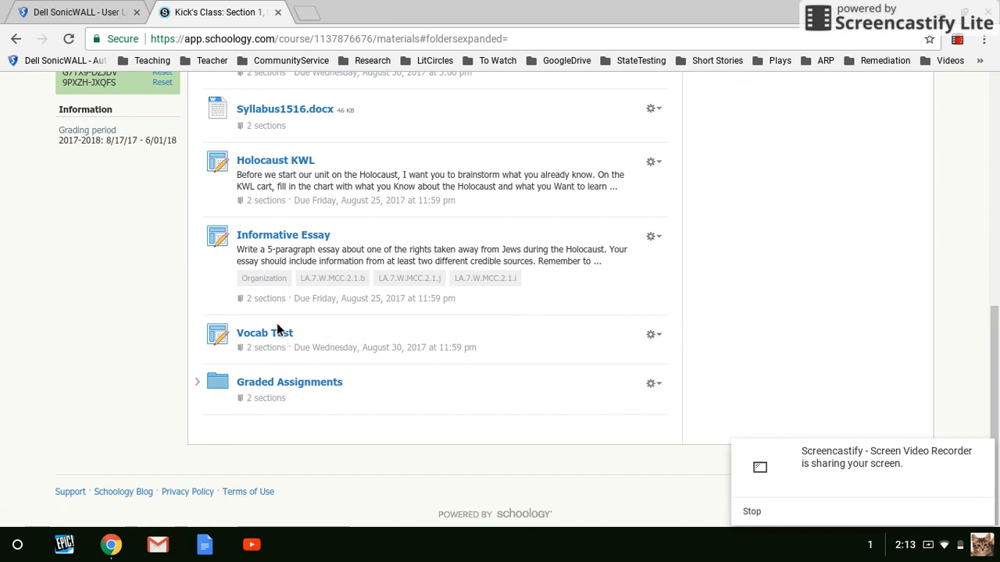
{"action": "left_click_drag", "start_coordinate": [278, 334], "coordinate": [286, 382]}
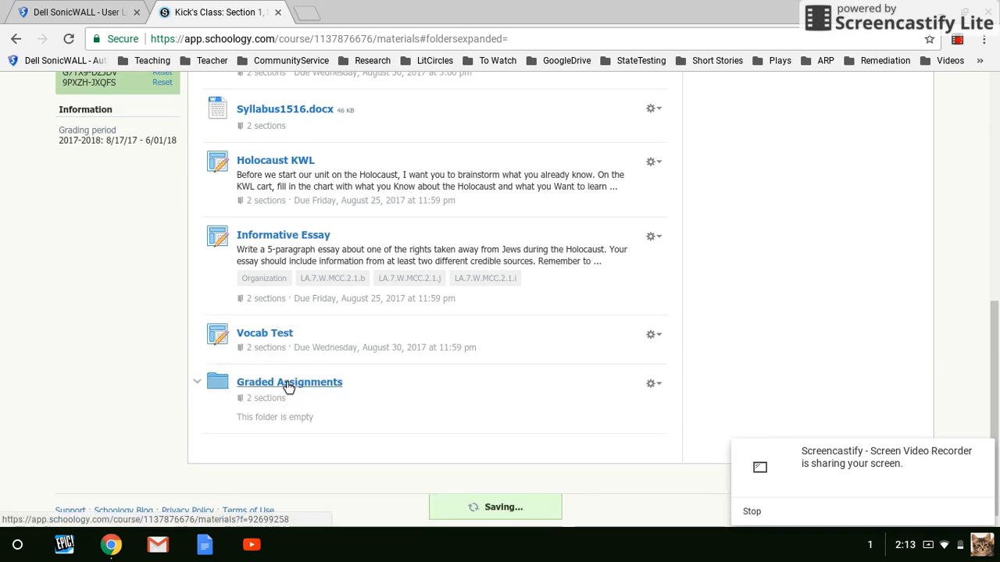
{"action": "left_click", "coordinate": [660, 342]}
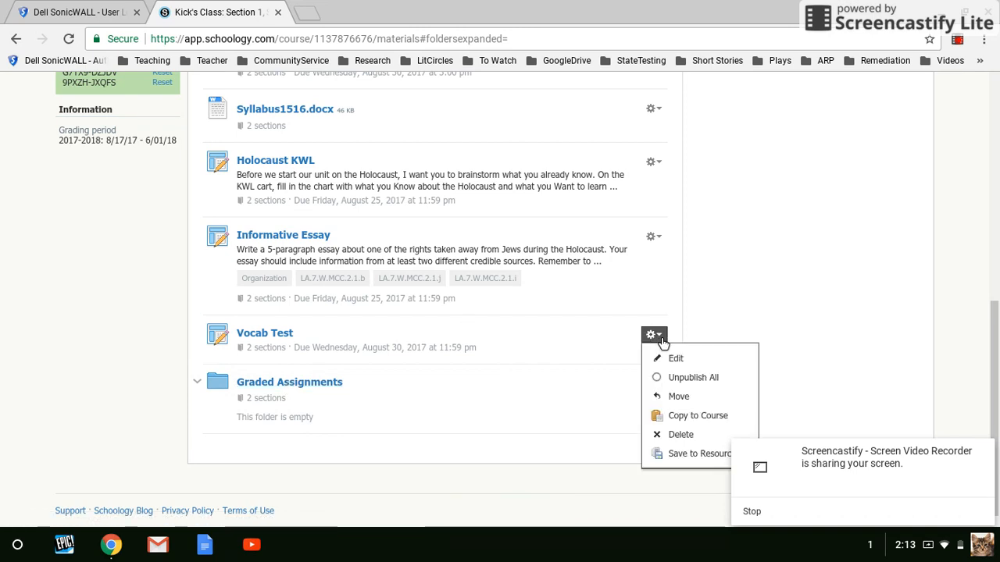
{"action": "left_click", "coordinate": [680, 393]}
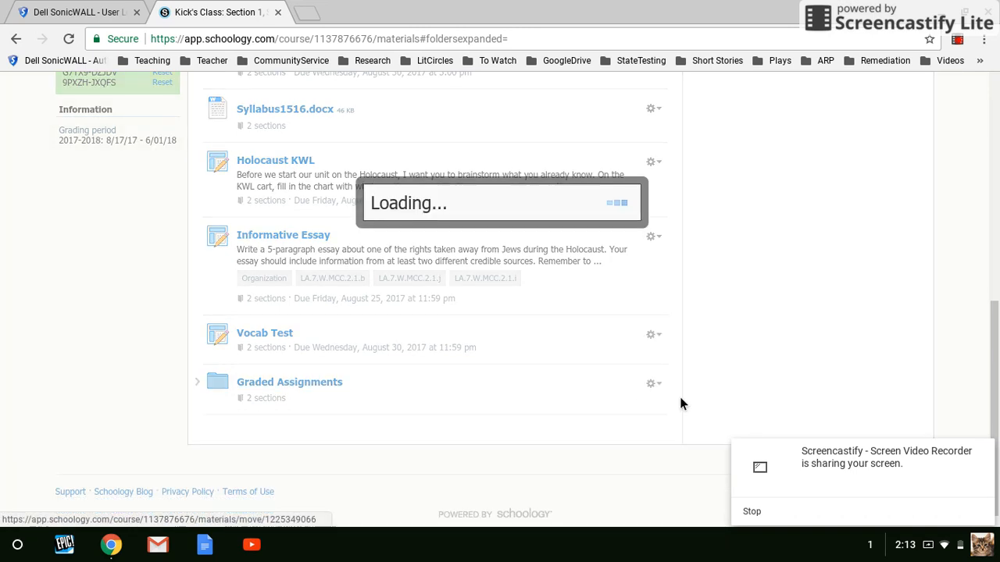
{"action": "left_click", "coordinate": [470, 210]}
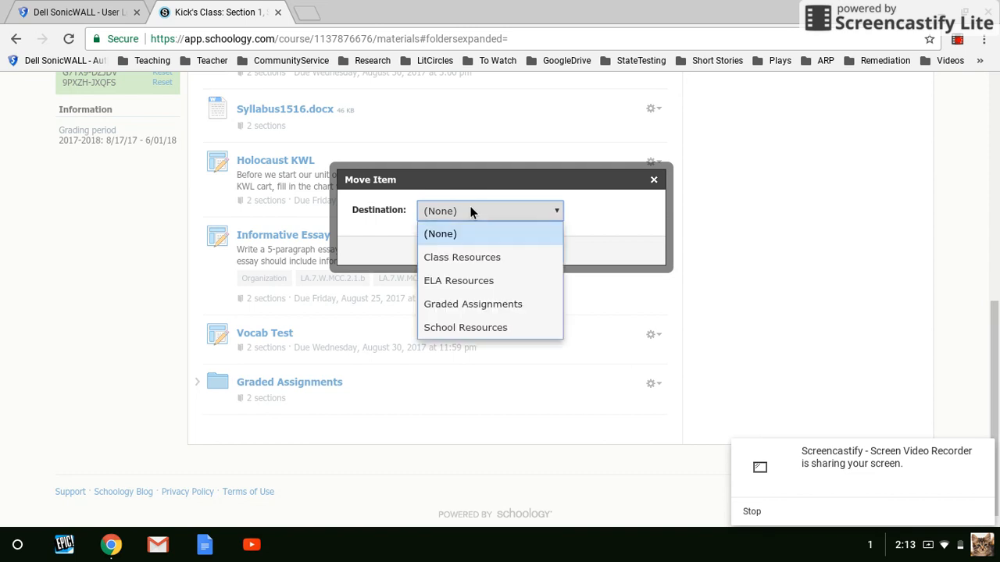
{"action": "left_click", "coordinate": [478, 304]}
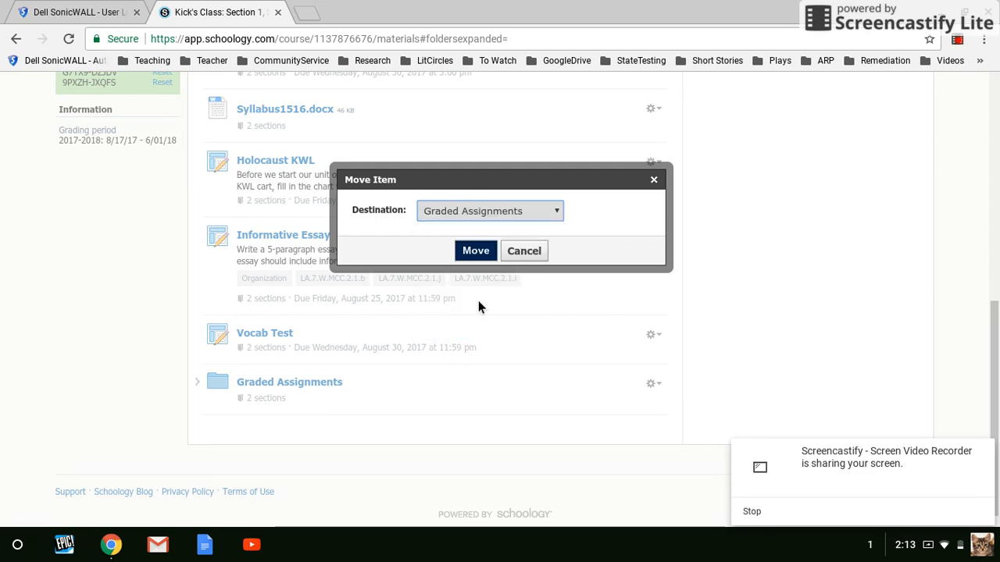
{"action": "left_click", "coordinate": [473, 251]}
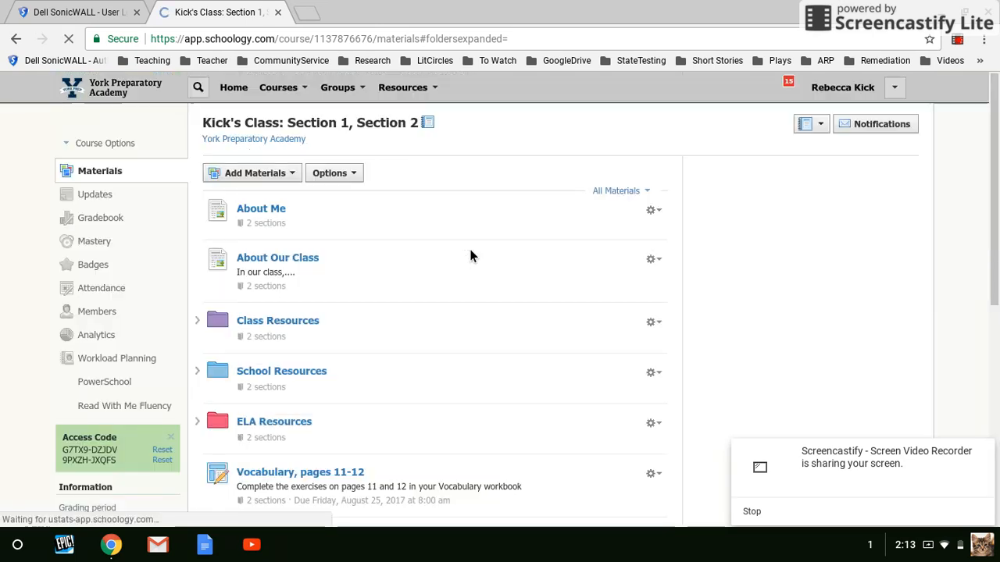
Return to the course gradebook and start a new grade column named Vocab Quiz.
{"action": "scroll", "coordinate": [129, 286], "scroll_direction": "down", "scroll_amount": 6}
{"action": "scroll", "coordinate": [107, 211], "scroll_direction": "up", "scroll_amount": 5}
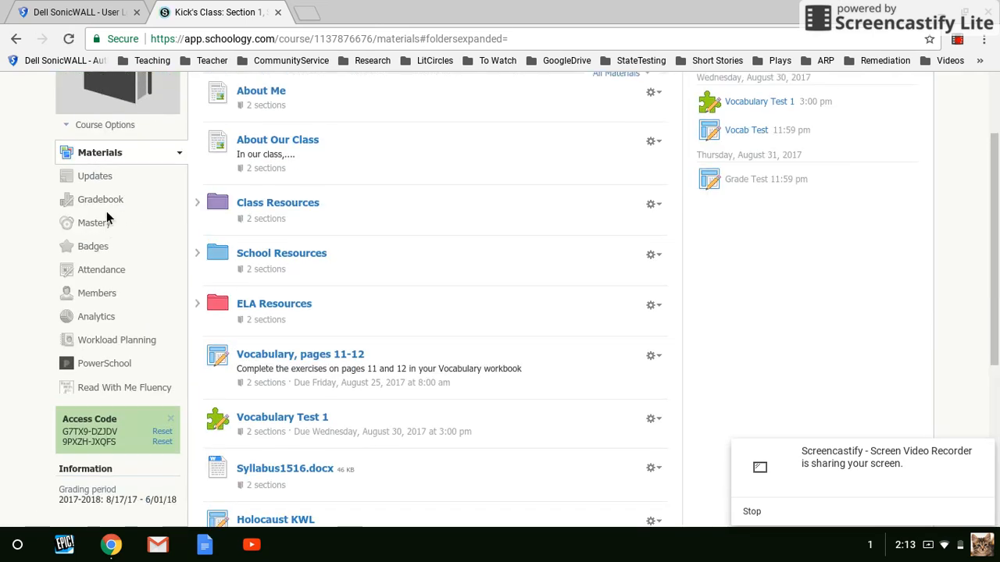
{"action": "left_click", "coordinate": [106, 212]}
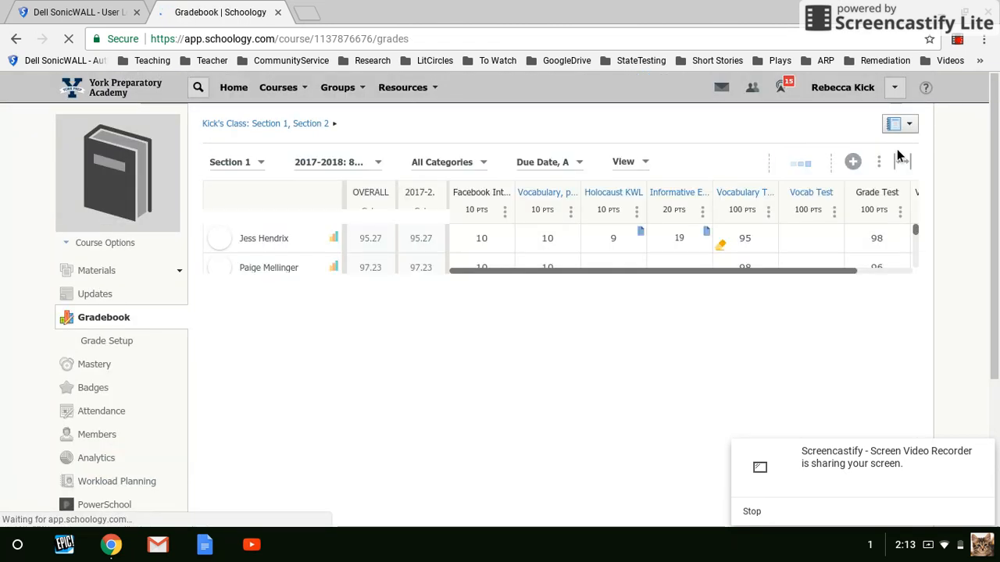
{"action": "left_click", "coordinate": [853, 162]}
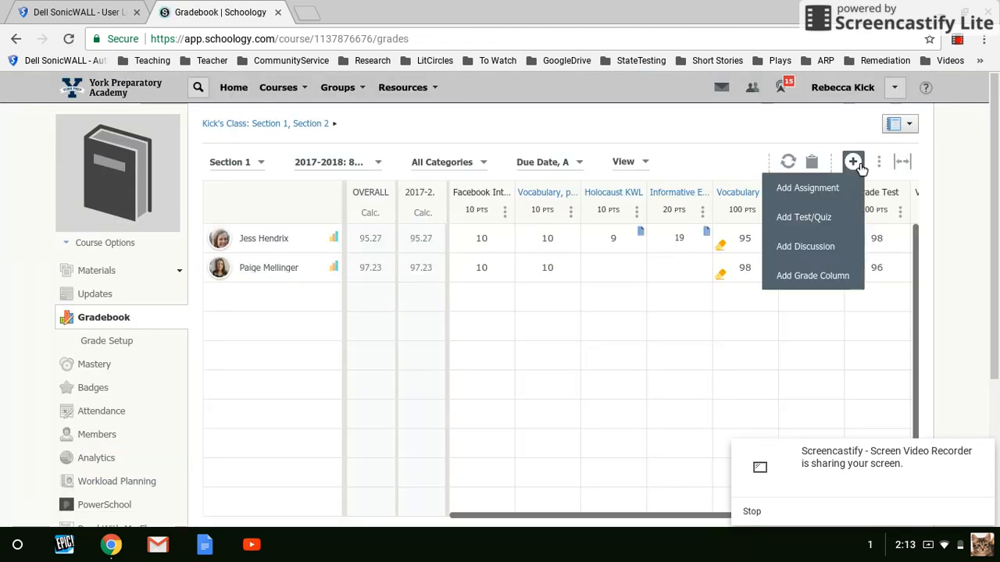
{"action": "left_click", "coordinate": [810, 277]}
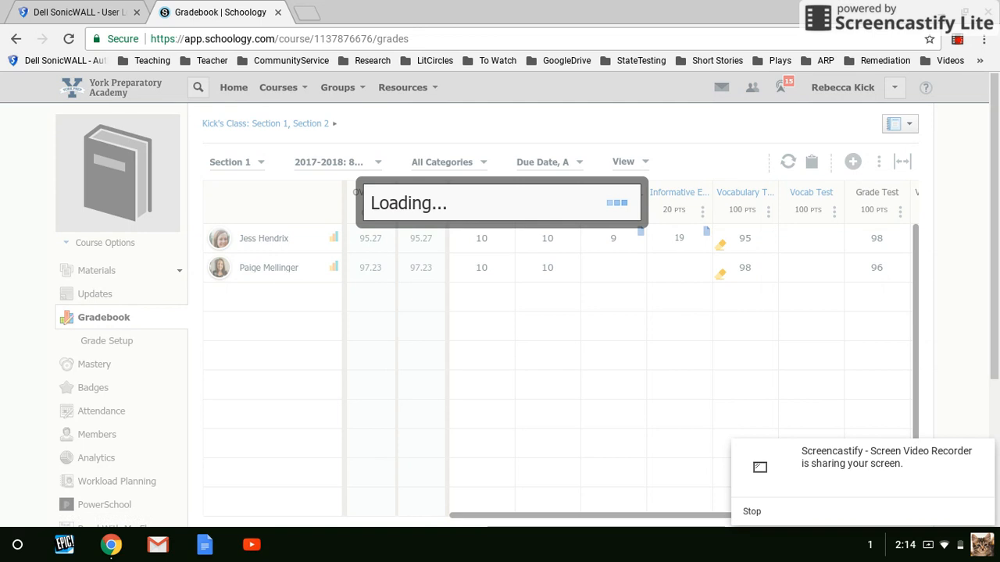
{"action": "left_click", "coordinate": [529, 166]}
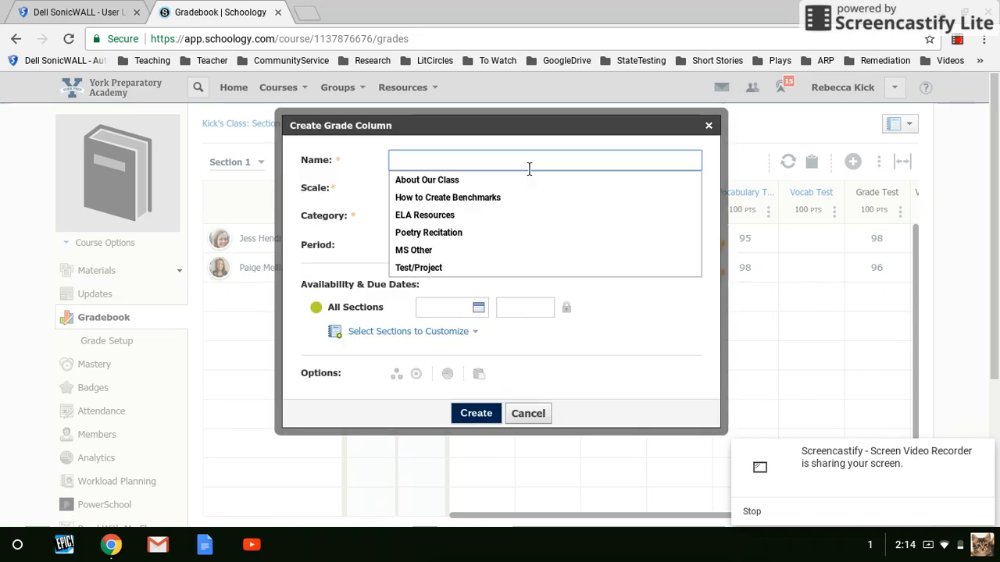
{"action": "type", "text": "Vocab Quiz"}
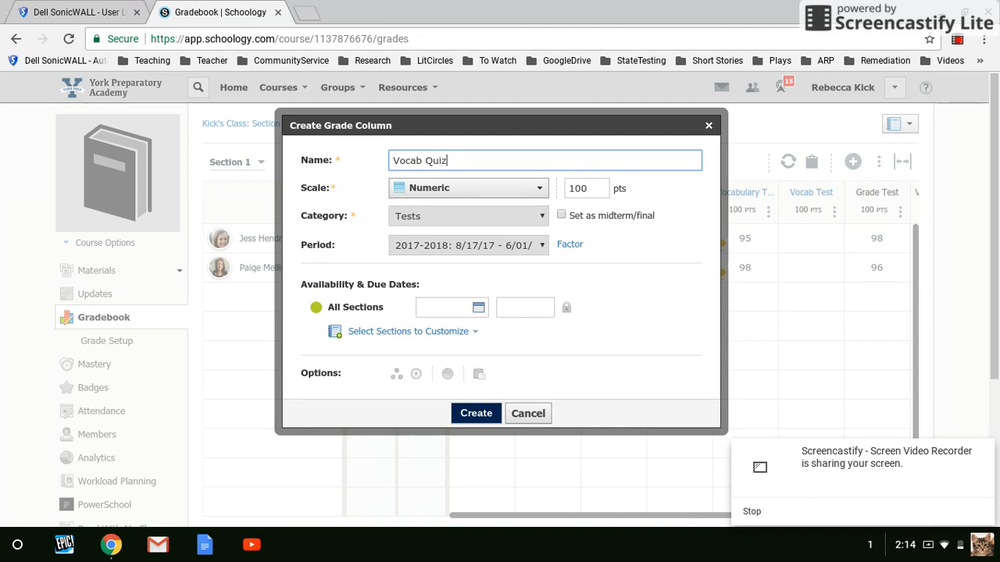
Assign the Vocab Quiz grade column to the Quizzes category and create it.
{"action": "left_click", "coordinate": [461, 215]}
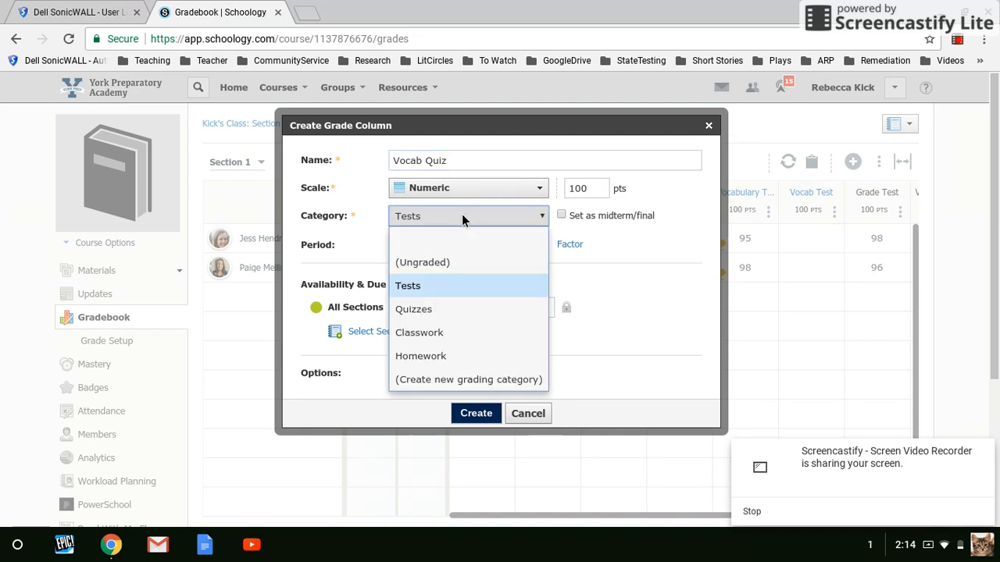
{"action": "left_click", "coordinate": [414, 309]}
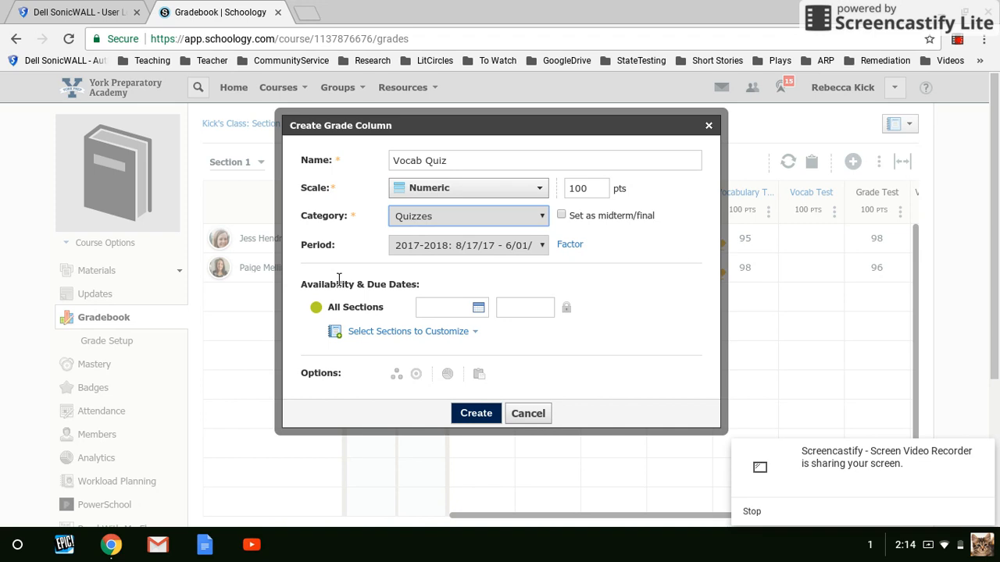
{"action": "left_click", "coordinate": [477, 414]}
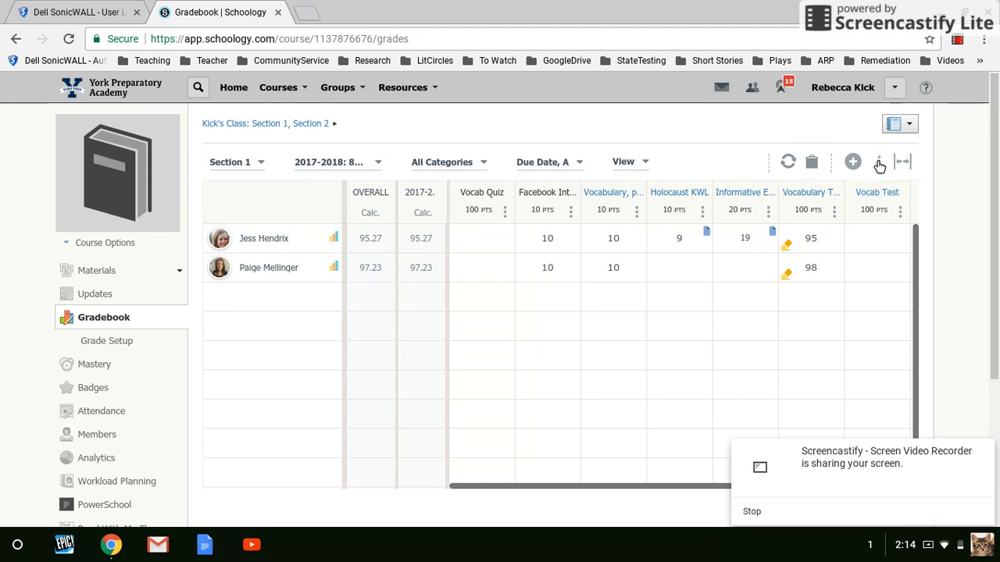
Bulk edit the gradebook items to set both Vocab Quiz due dates to 8/31/17, and save the changes.
{"action": "left_click", "coordinate": [878, 163]}
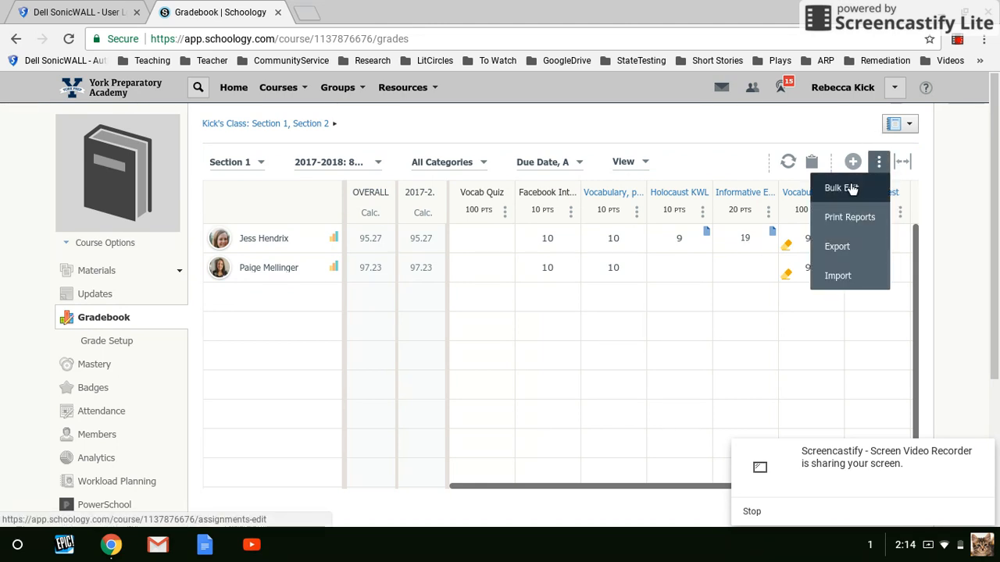
{"action": "left_click", "coordinate": [851, 188]}
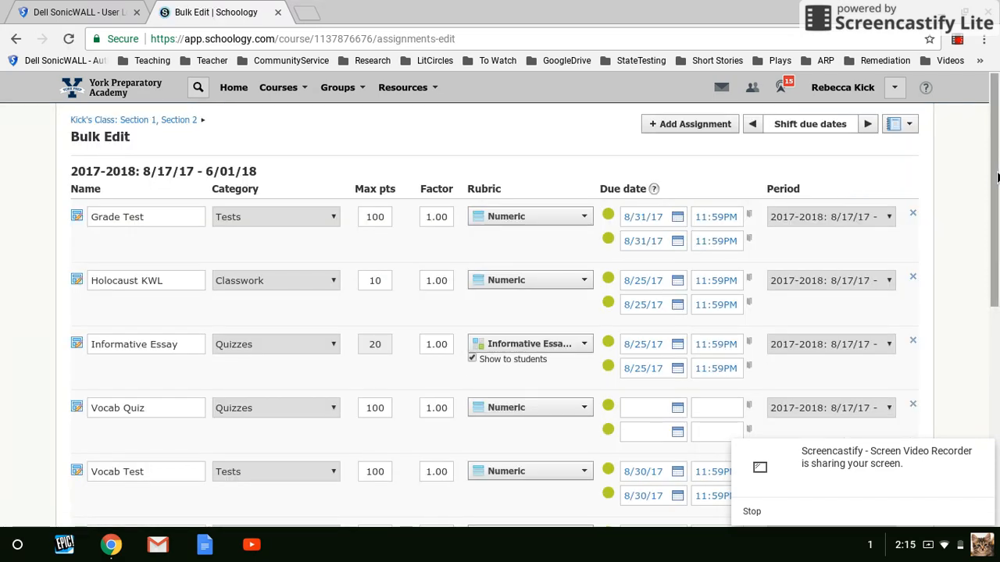
{"action": "left_click_drag", "start_coordinate": [996, 184], "coordinate": [995, 354]}
{"action": "scroll", "coordinate": [796, 251], "scroll_direction": "up", "scroll_amount": 3}
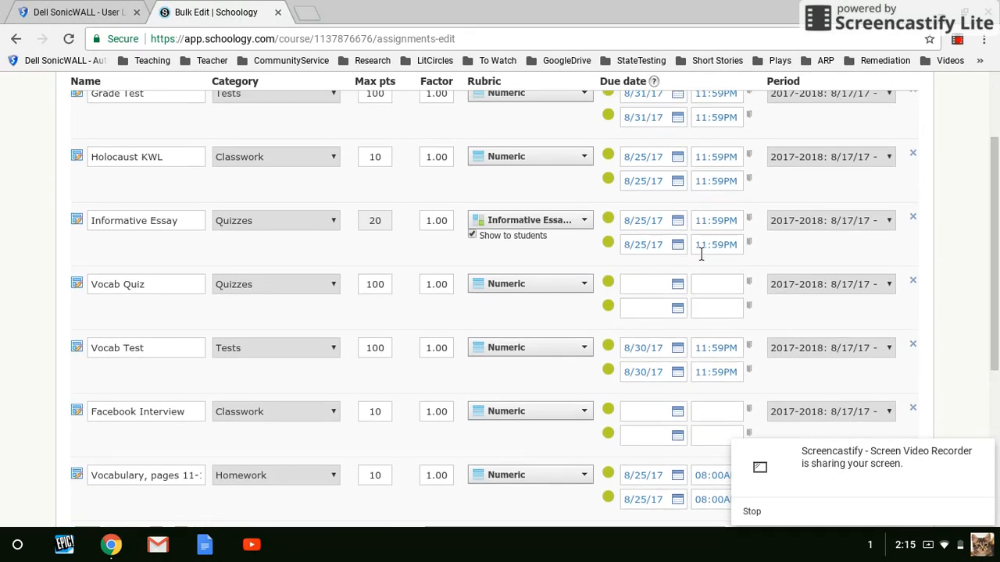
{"action": "left_click", "coordinate": [666, 288]}
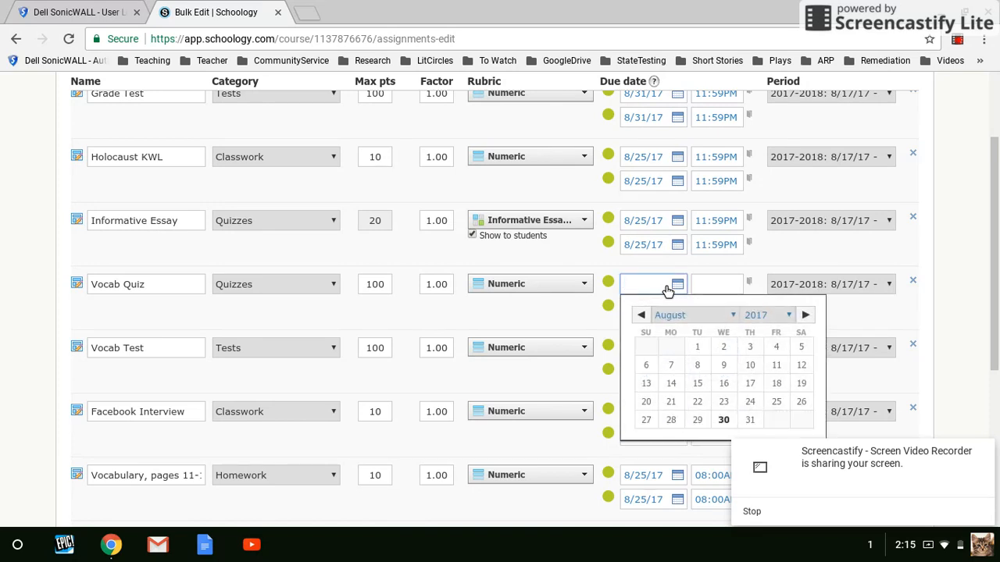
{"action": "left_click", "coordinate": [754, 422]}
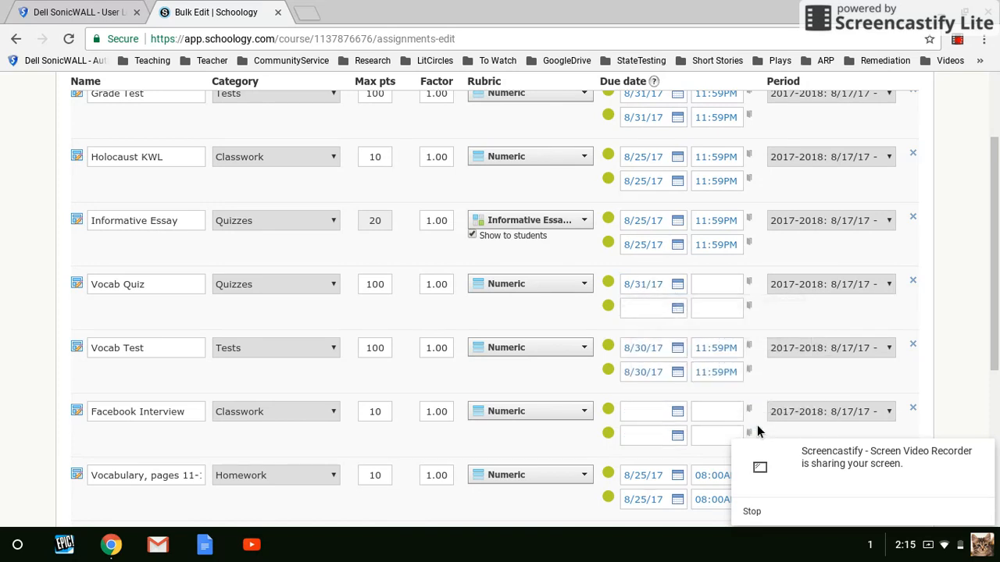
{"action": "left_click", "coordinate": [677, 312]}
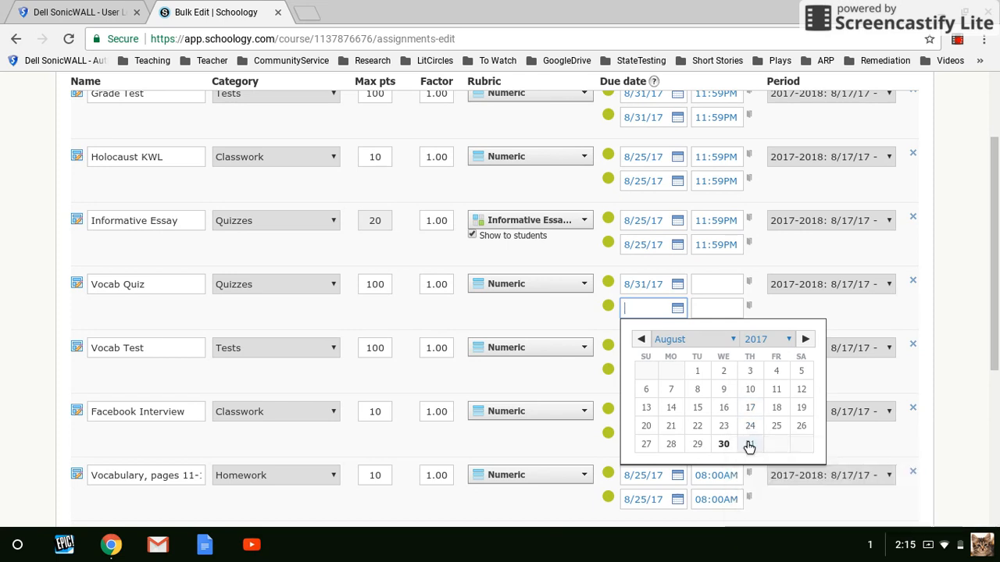
{"action": "left_click", "coordinate": [749, 444]}
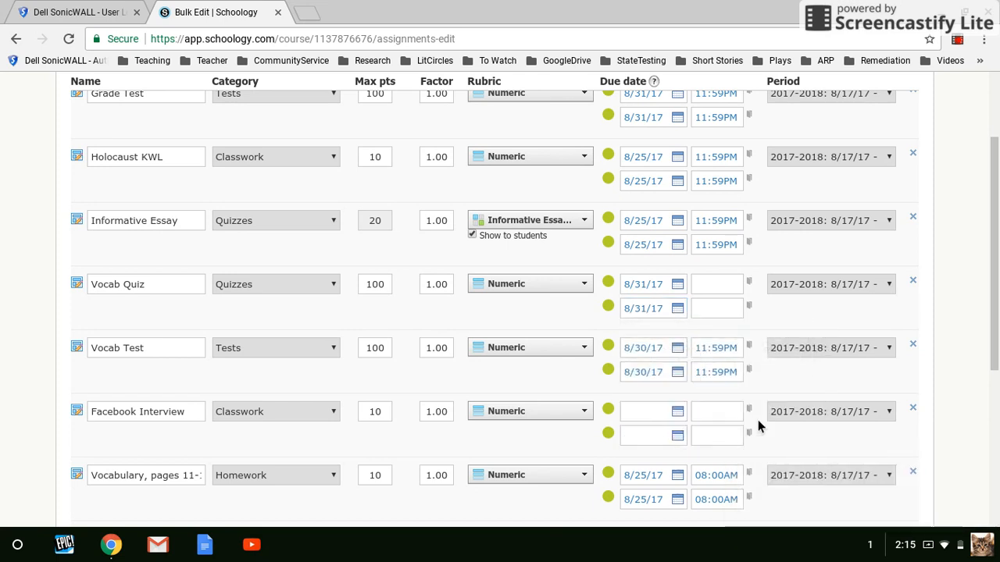
{"action": "left_click_drag", "start_coordinate": [993, 311], "coordinate": [990, 469]}
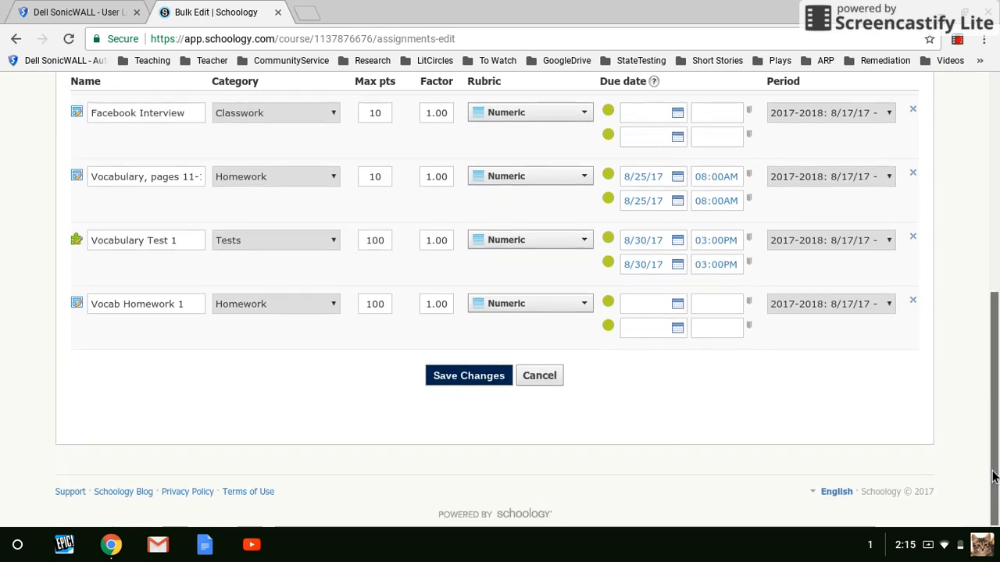
{"action": "left_click", "coordinate": [501, 378]}
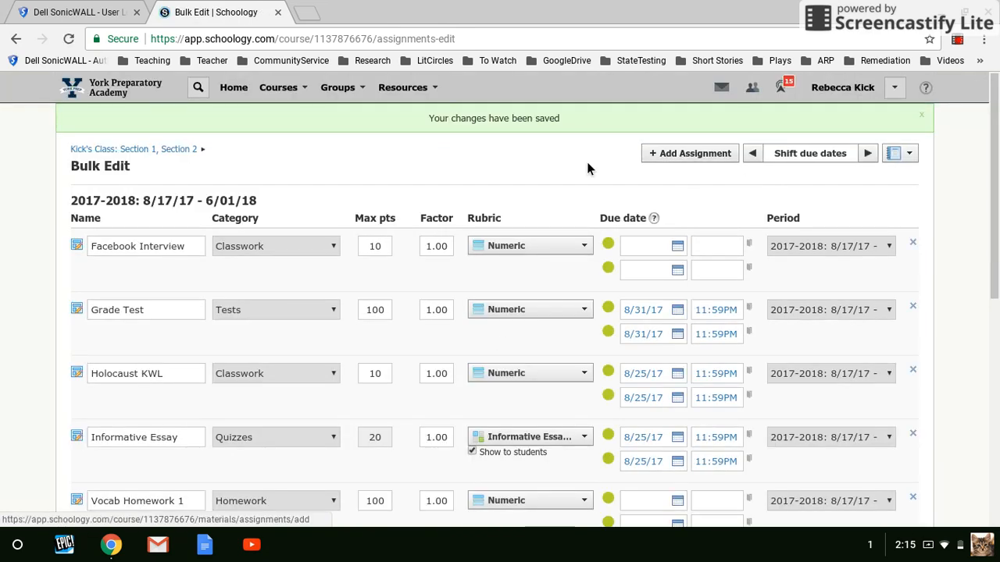
Return to the course gradebook and check the Vocab Quiz column's details and its grade entry cells.
{"action": "left_click", "coordinate": [185, 151]}
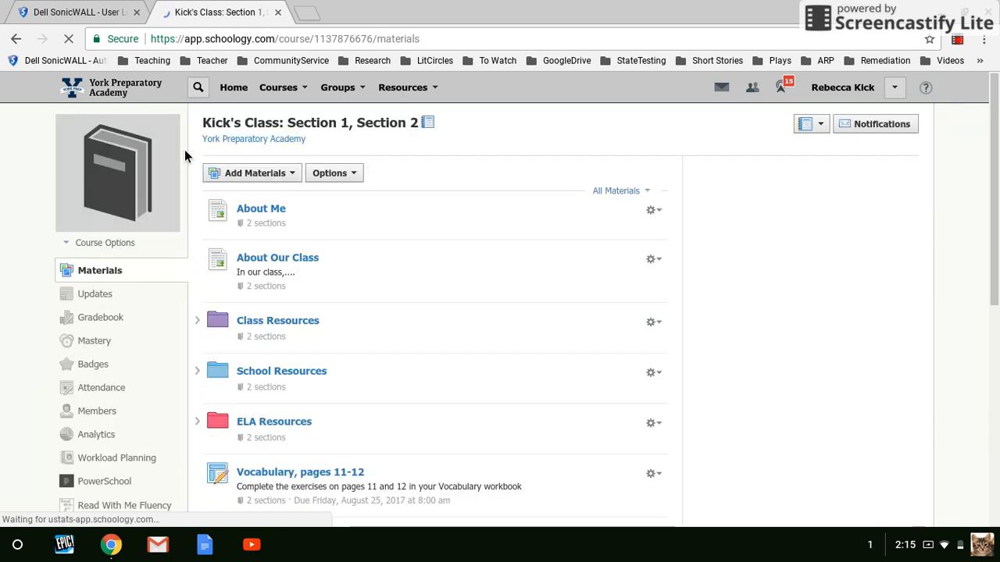
{"action": "left_click", "coordinate": [101, 318]}
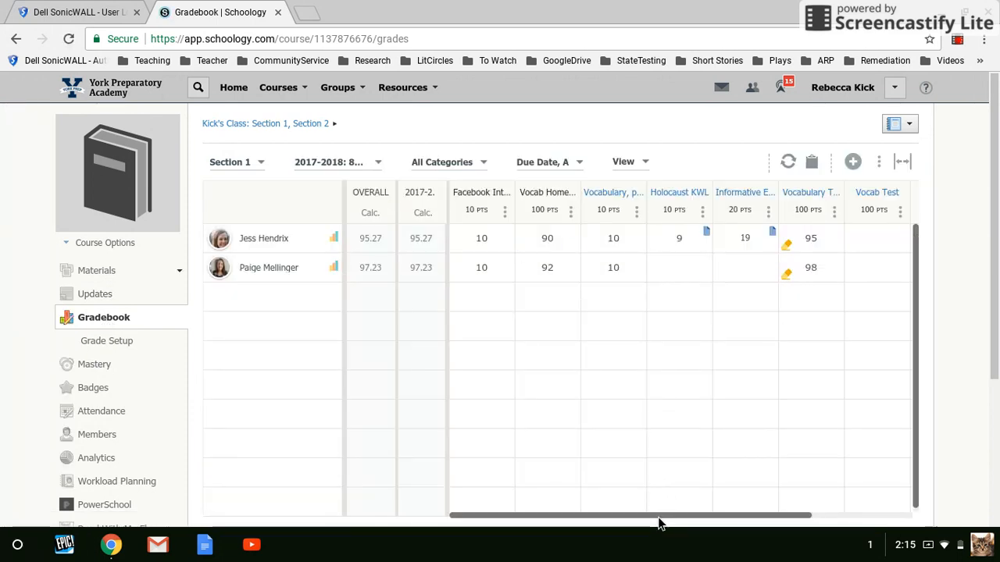
{"action": "left_click_drag", "start_coordinate": [716, 511], "coordinate": [837, 505]}
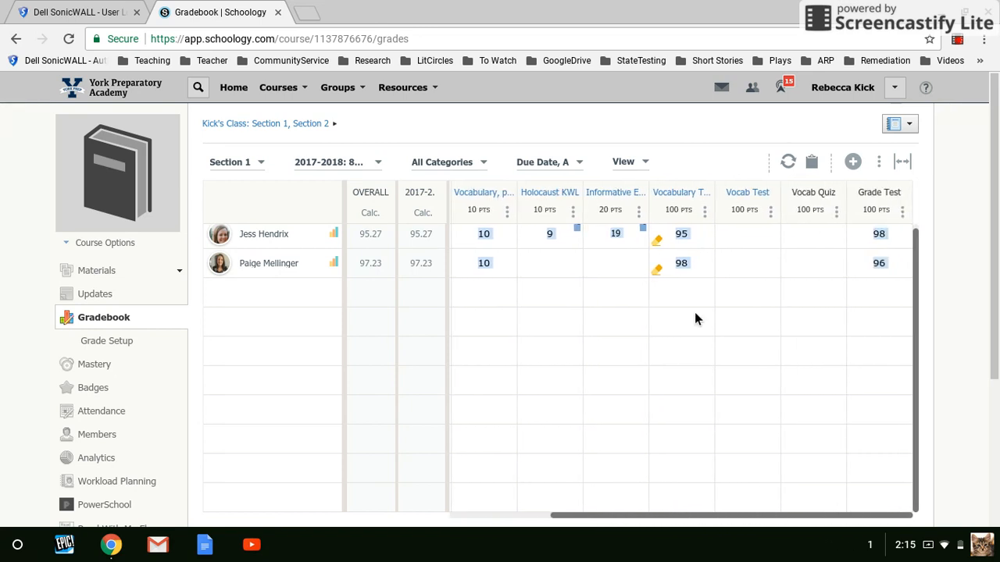
{"action": "mouse_move", "coordinate": [814, 204]}
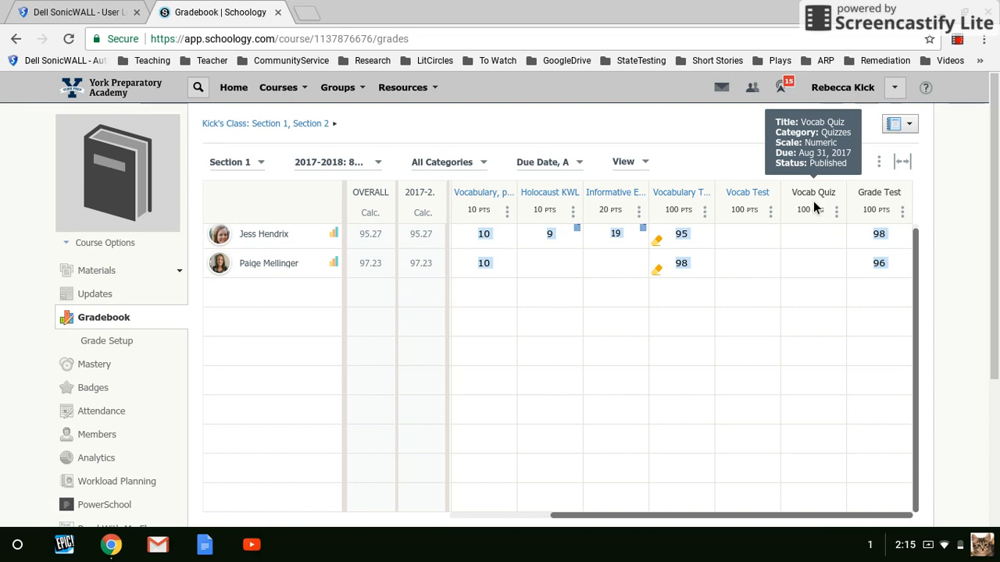
{"action": "left_click", "coordinate": [810, 236]}
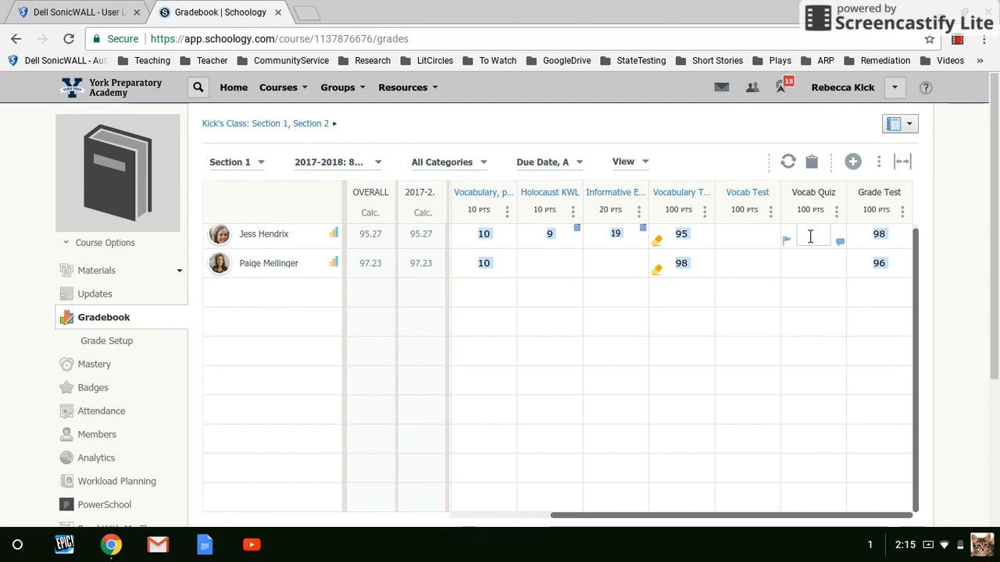
{"action": "left_click", "coordinate": [810, 259]}
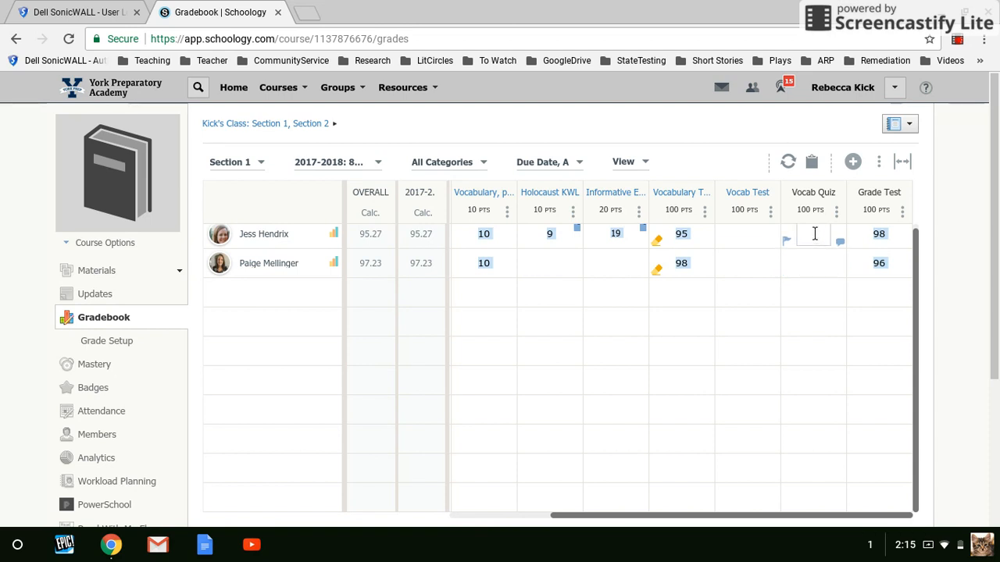